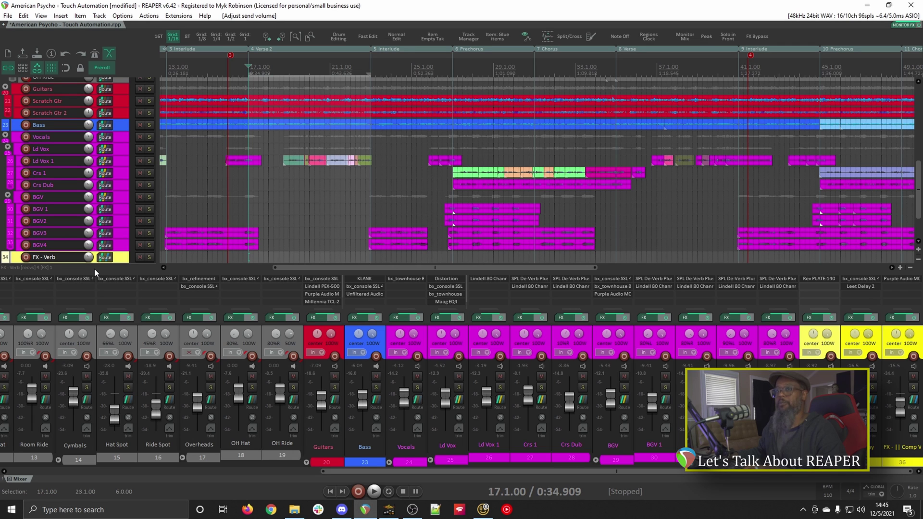
# Hide the docked mixer, scroll back up to the drum tracks, and select Snares.
pyautogui.hotkey('ctrl', 'm')
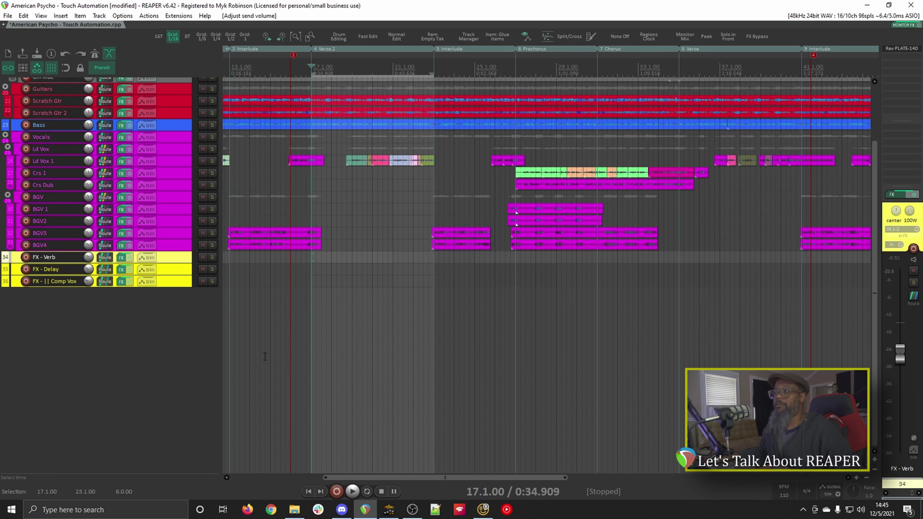
pyautogui.scroll(5, 163, 190)
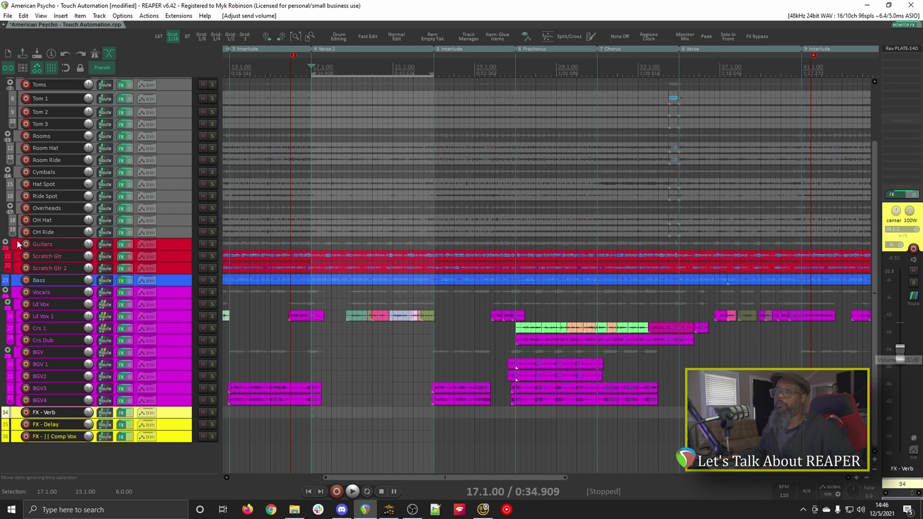
pyautogui.scroll(3, 170, 201)
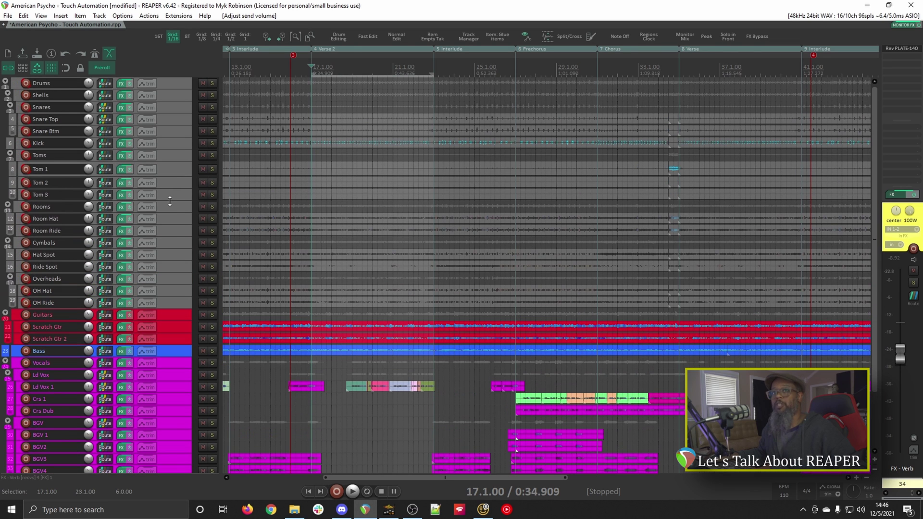
pyautogui.click(168, 108)
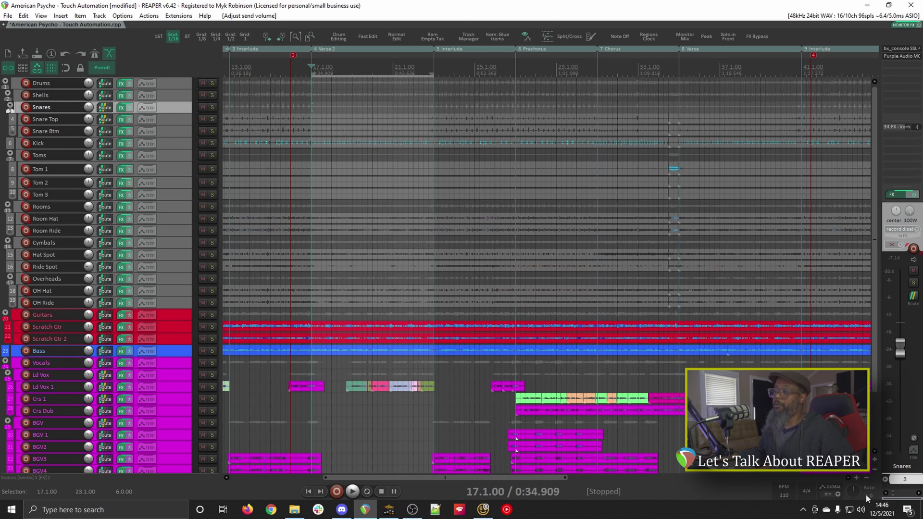
# Show the global automation override choices, currently at Trim/Read.
pyautogui.click(840, 496)
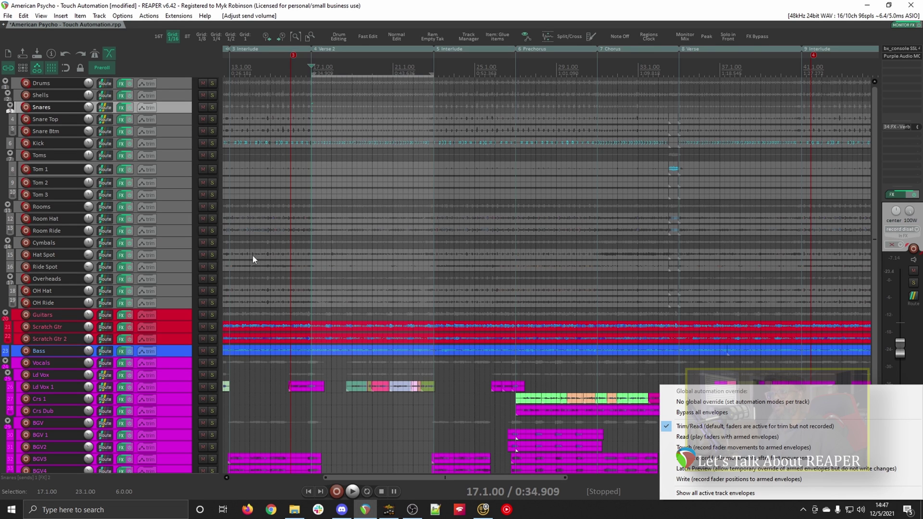
# Set global automation to Touch, put the edit cursor at 15.2.94, and start playback.
pyautogui.click(771, 448)
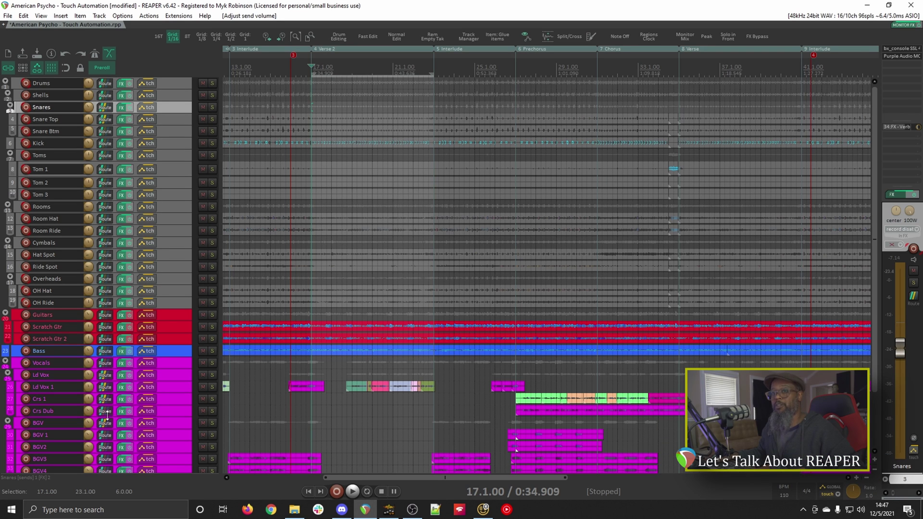
pyautogui.moveTo(100, 386)
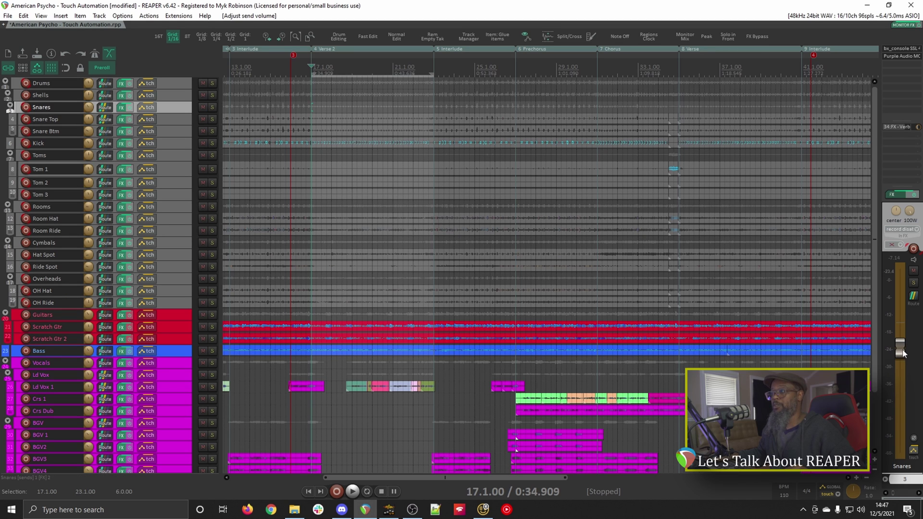
pyautogui.moveTo(902, 353)
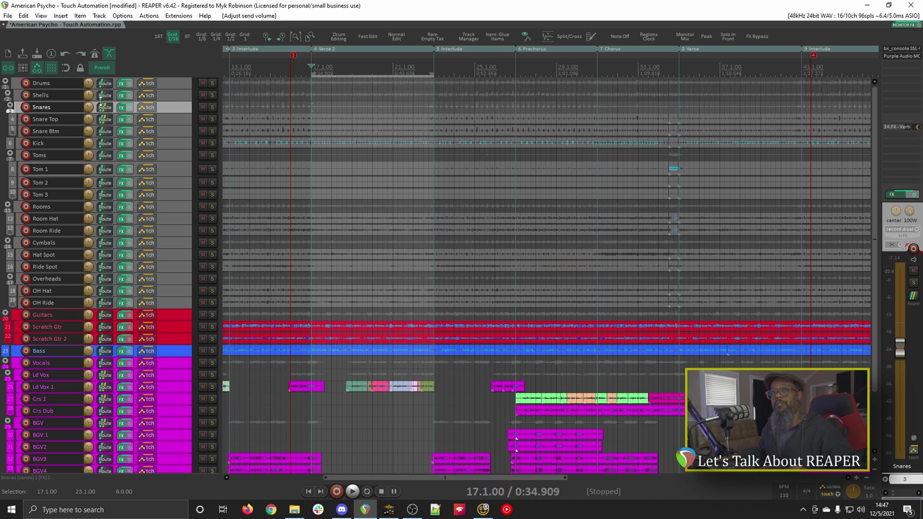
pyautogui.moveTo(91, 110)
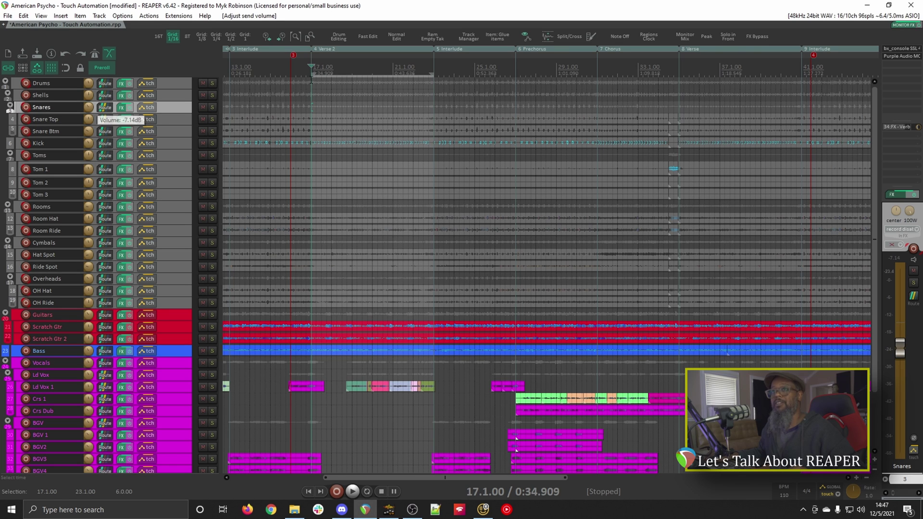
pyautogui.click(280, 87)
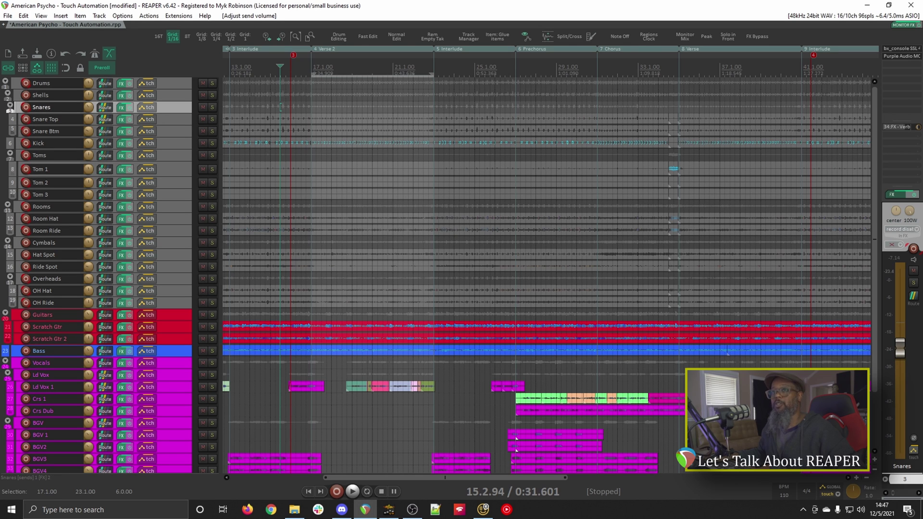
pyautogui.press('space')
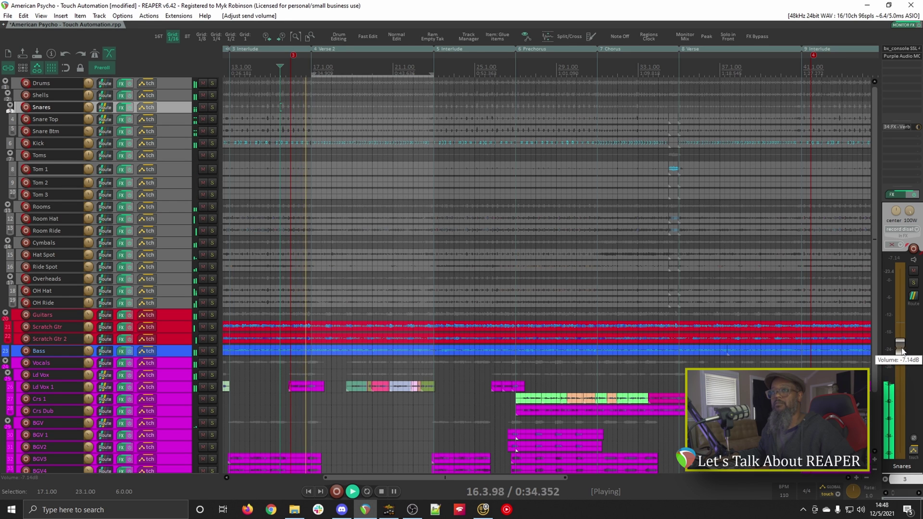
# Ride the Snares fader from -7.14 dB up to about -5.89 dB and back, then stop.
pyautogui.click(903, 351)
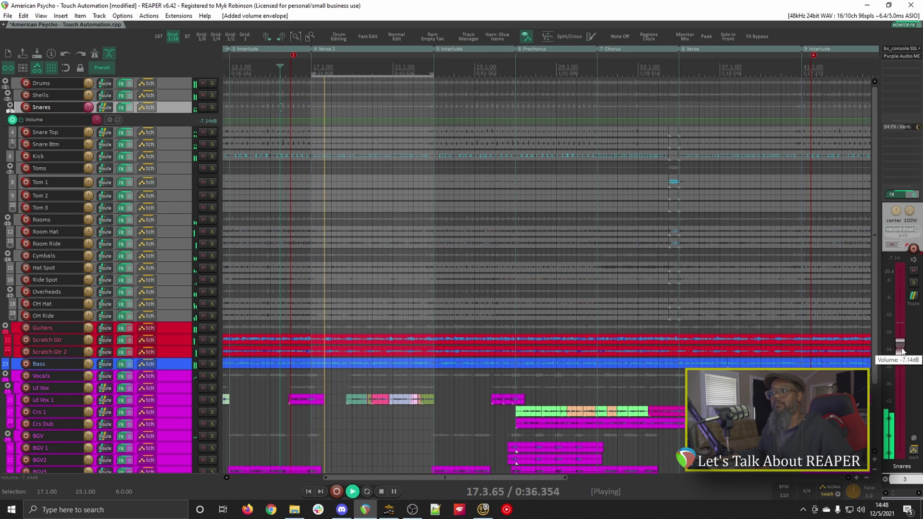
pyautogui.moveTo(902, 351); pyautogui.dragTo(903, 347)
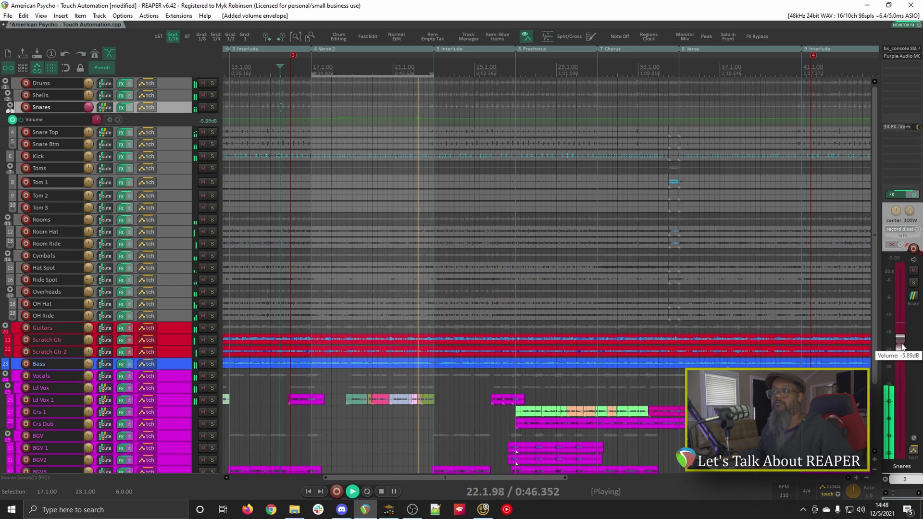
pyautogui.moveTo(902, 347); pyautogui.dragTo(901, 349)
pyautogui.press('space')
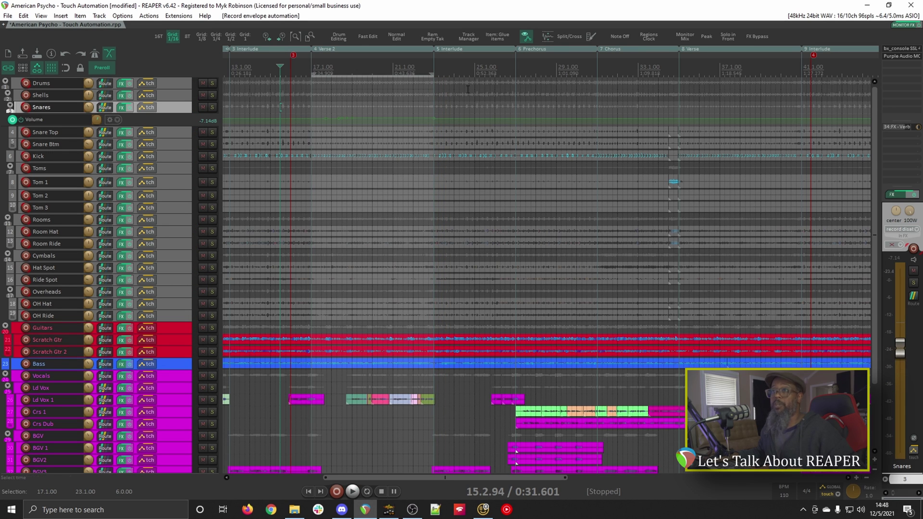
# Select the Snares Volume envelope and enlarge its lane to inspect the recorded boost.
pyautogui.moveTo(902, 351)
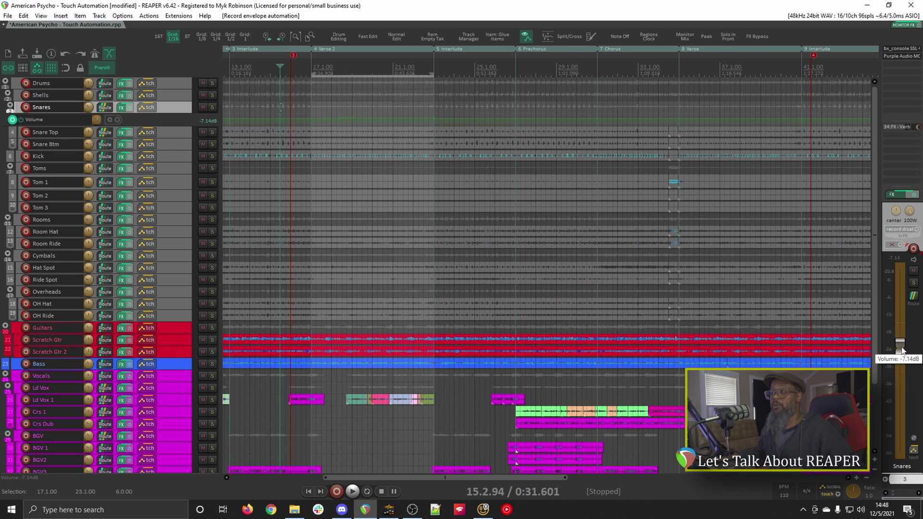
pyautogui.click(162, 125)
pyautogui.press('`')
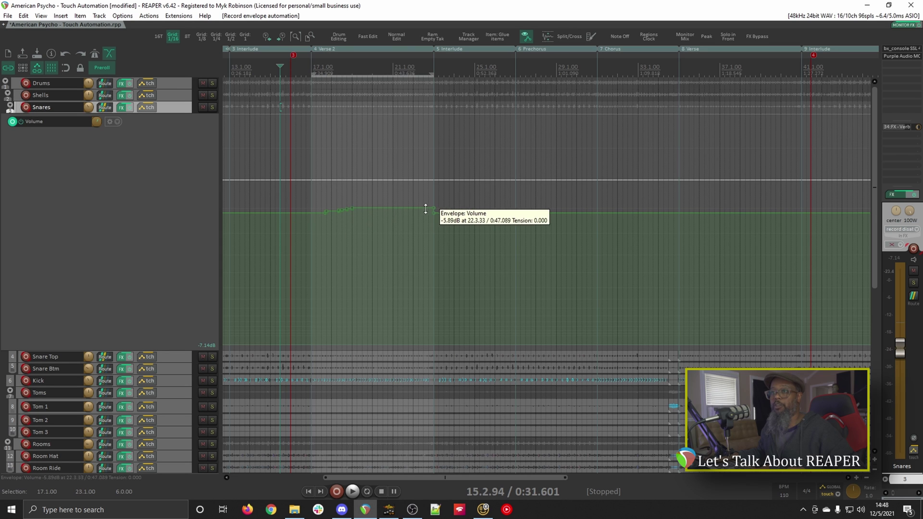
pyautogui.scroll(3, 433, 208)
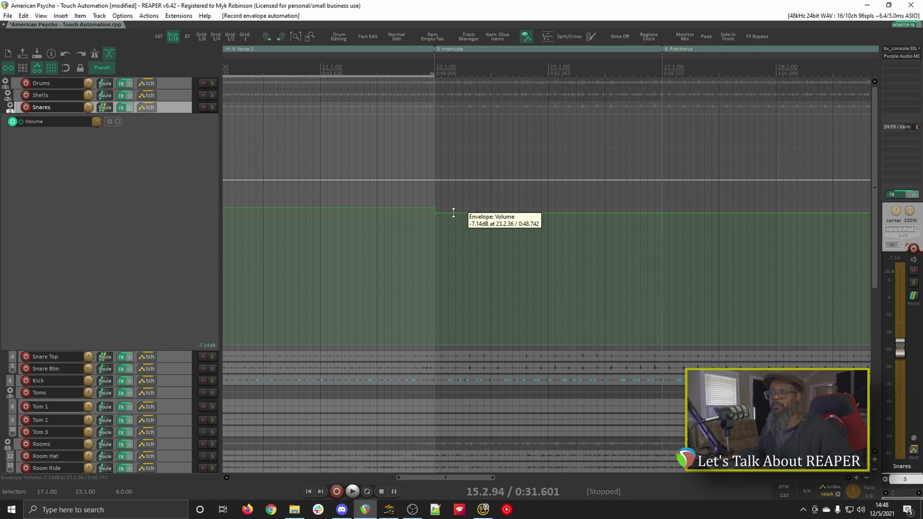
pyautogui.scroll(-4, 454, 212)
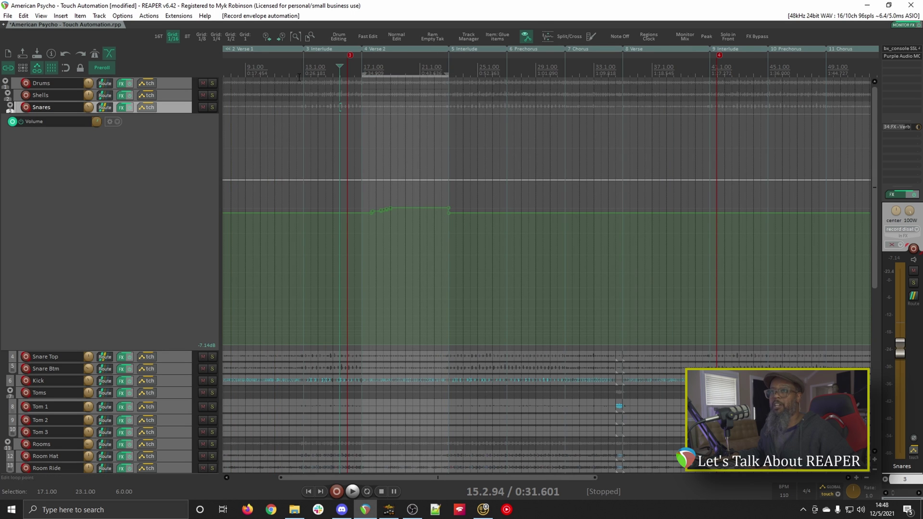
# Switch global automation to Read and play back the Snares boost through Verse 2.
pyautogui.click(838, 497)
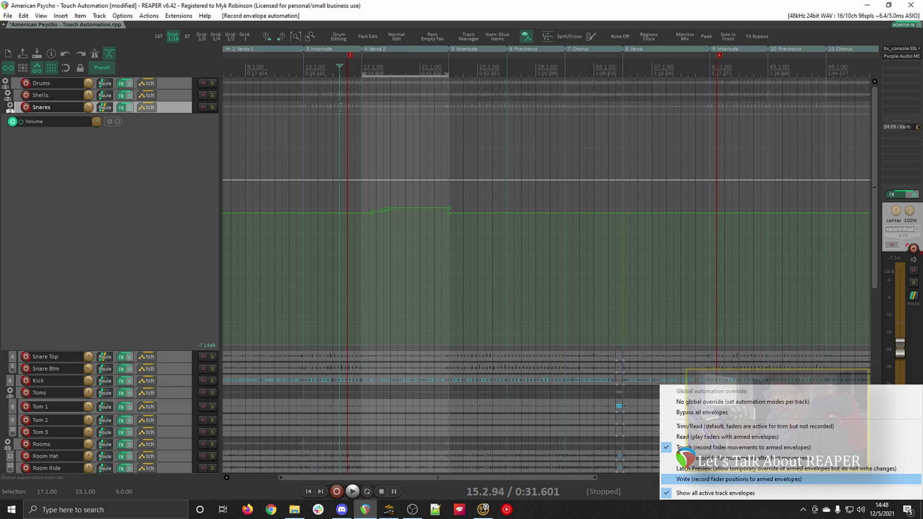
pyautogui.click(742, 438)
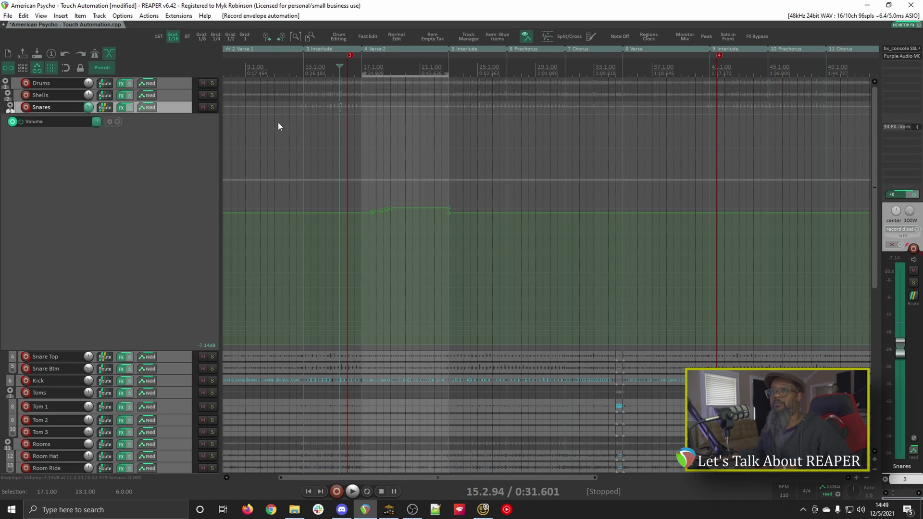
pyautogui.press('space')
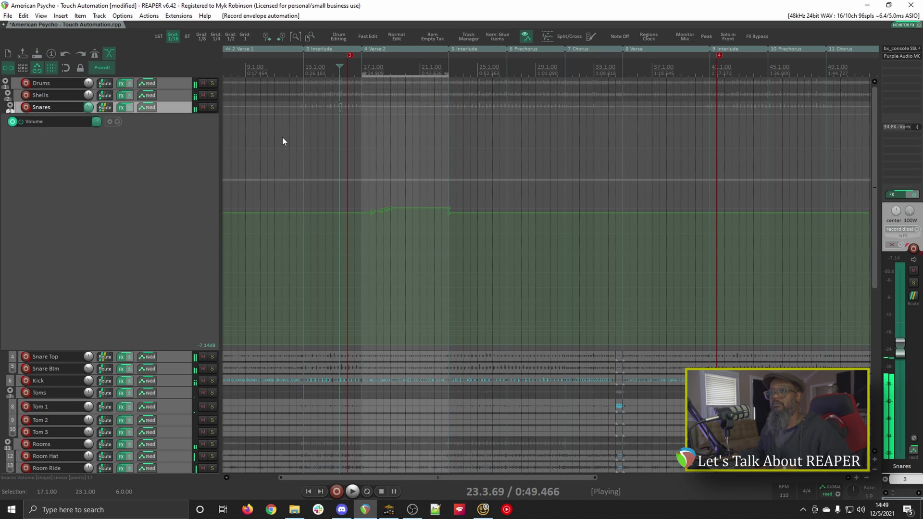
# Stop, delete the recorded Snares envelope points, and set global automation back to Touch.
pyautogui.press('space')
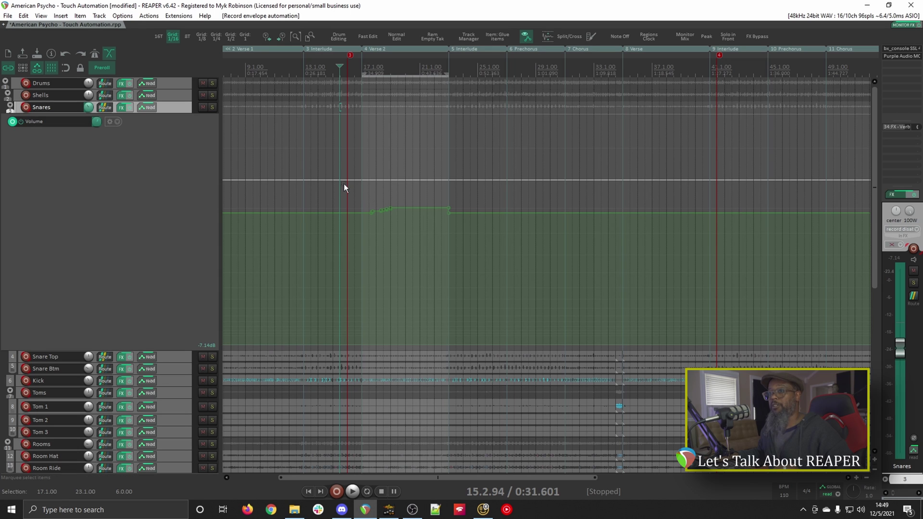
pyautogui.moveTo(344, 183); pyautogui.dragTo(489, 244)
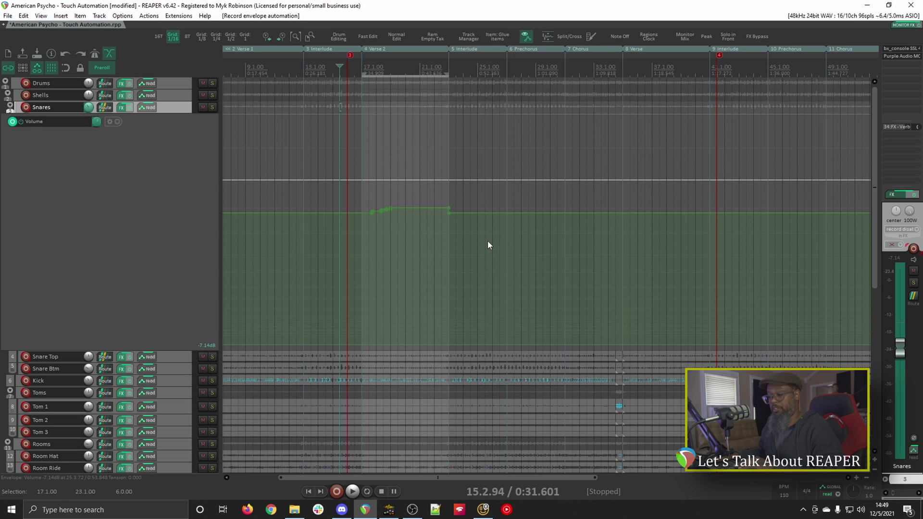
pyautogui.press('Delete')
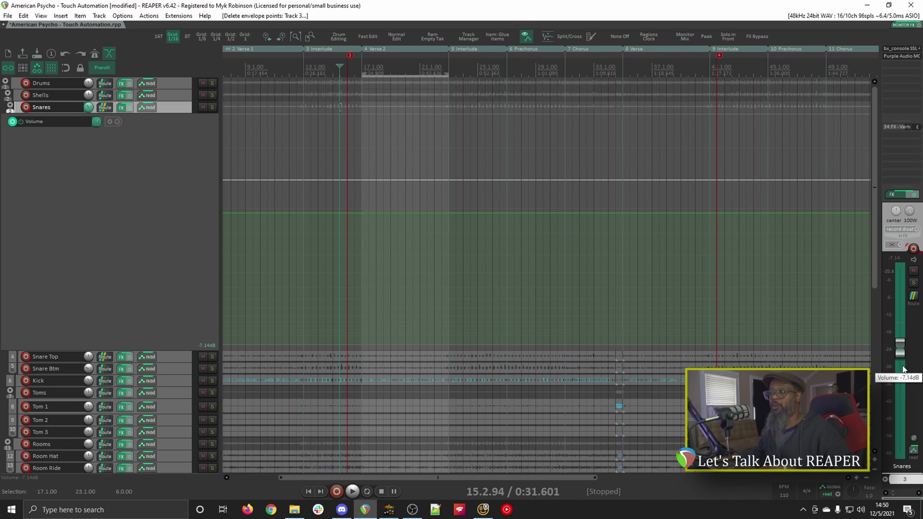
pyautogui.click(839, 490)
pyautogui.click(748, 451)
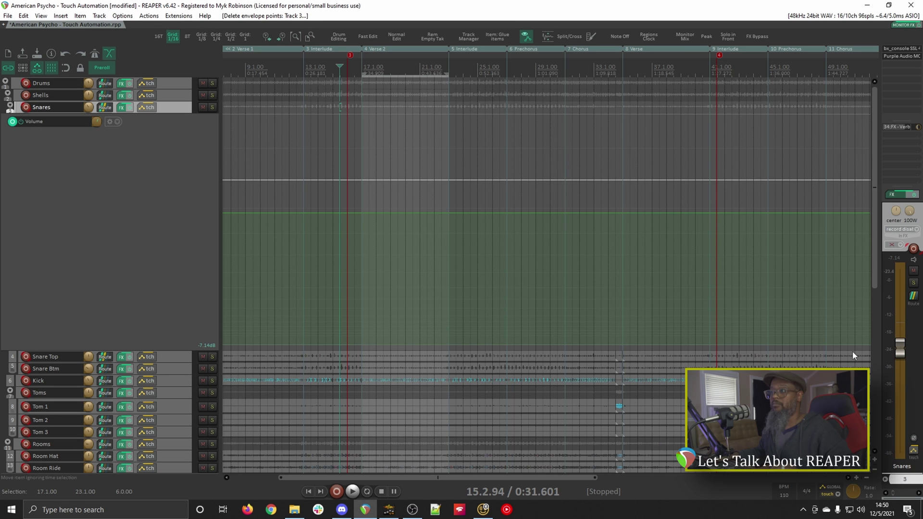
# Record a new touch pass raising the Snares fader to -6.30 dB during Verse 2.
pyautogui.press('space')
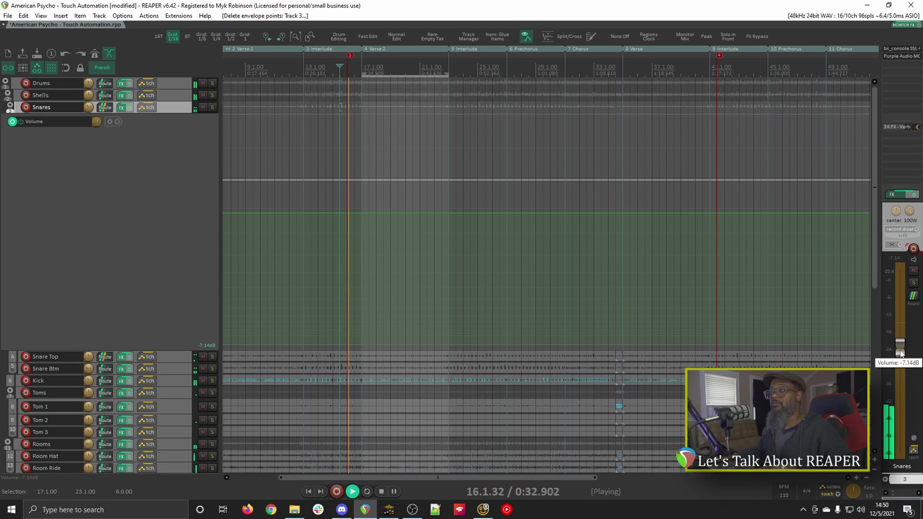
pyautogui.moveTo(900, 352); pyautogui.dragTo(901, 349)
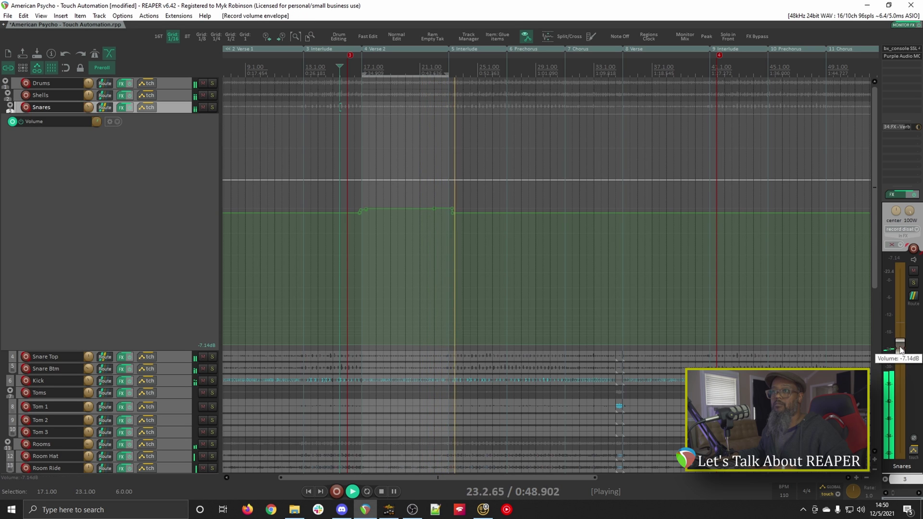
pyautogui.press('space')
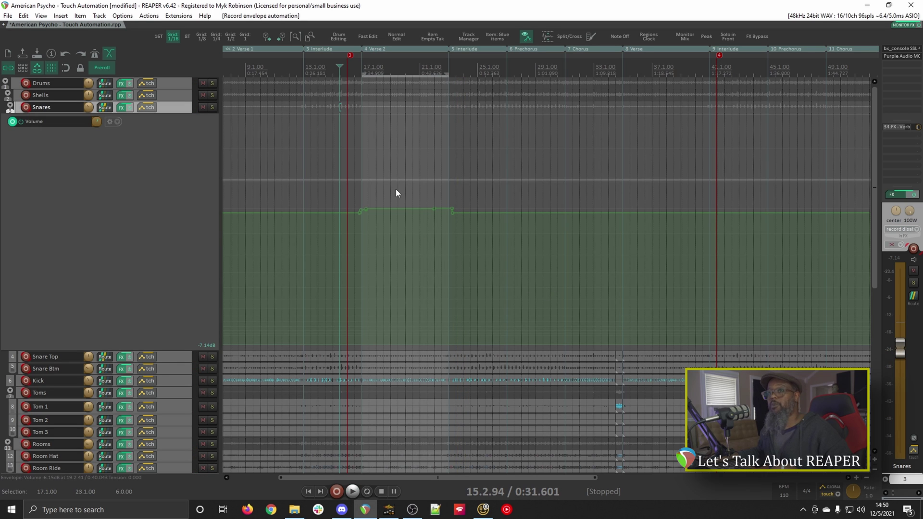
# Play back the new Snares volume boost, then stop.
pyautogui.press('space')
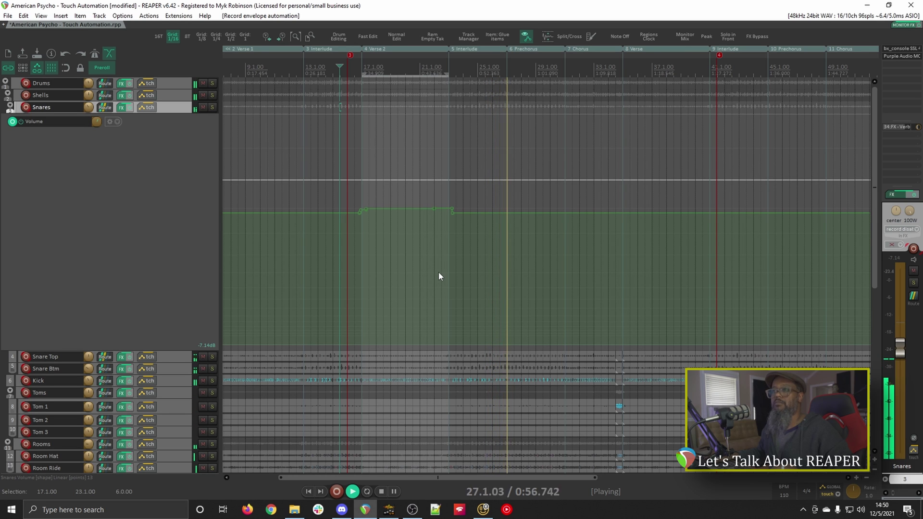
pyautogui.press('space')
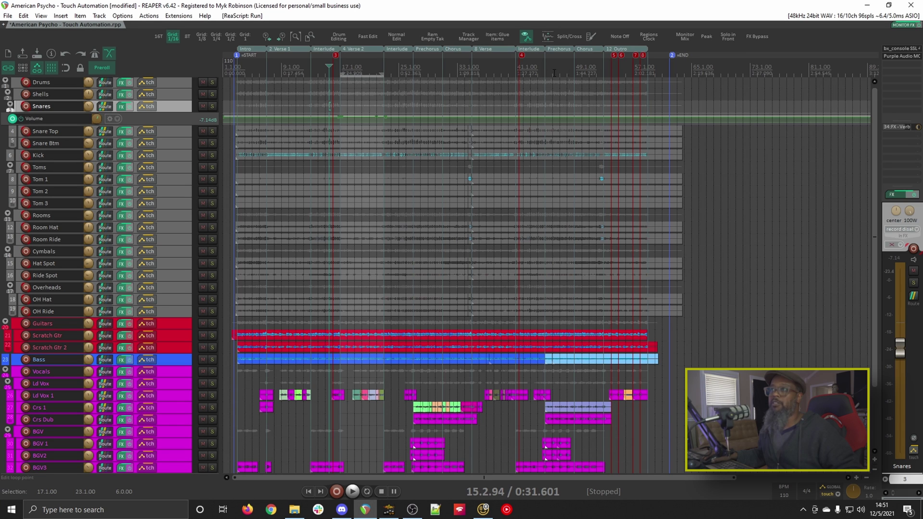
# Play from around bar 37 and set global automation to Read.
pyautogui.click(487, 75)
pyautogui.press('space')
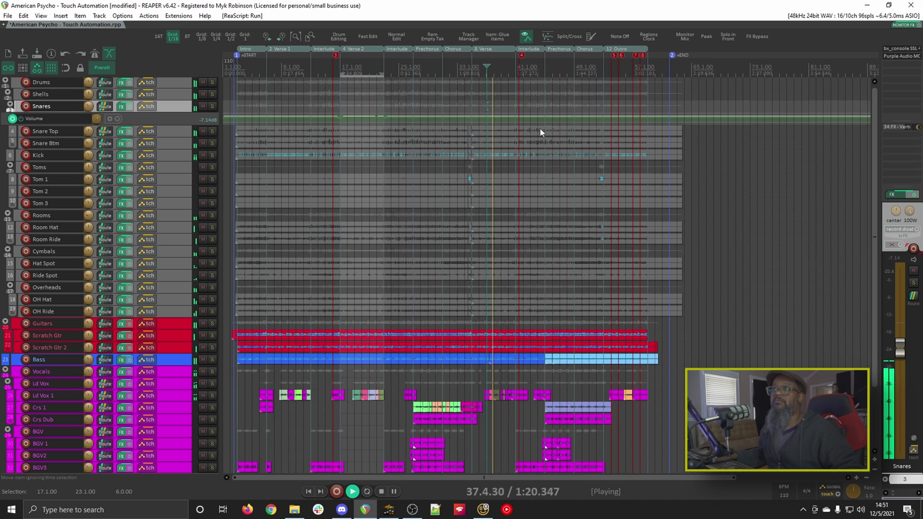
pyautogui.click(839, 497)
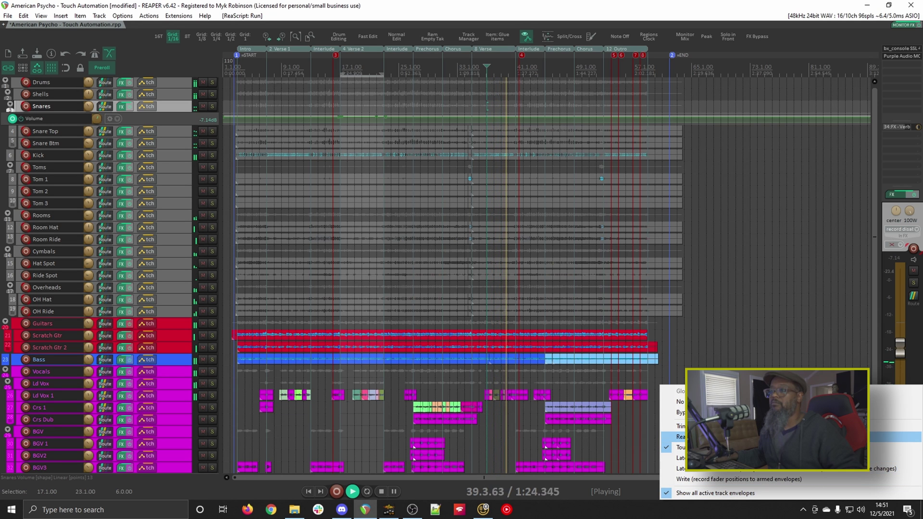
pyautogui.click(770, 437)
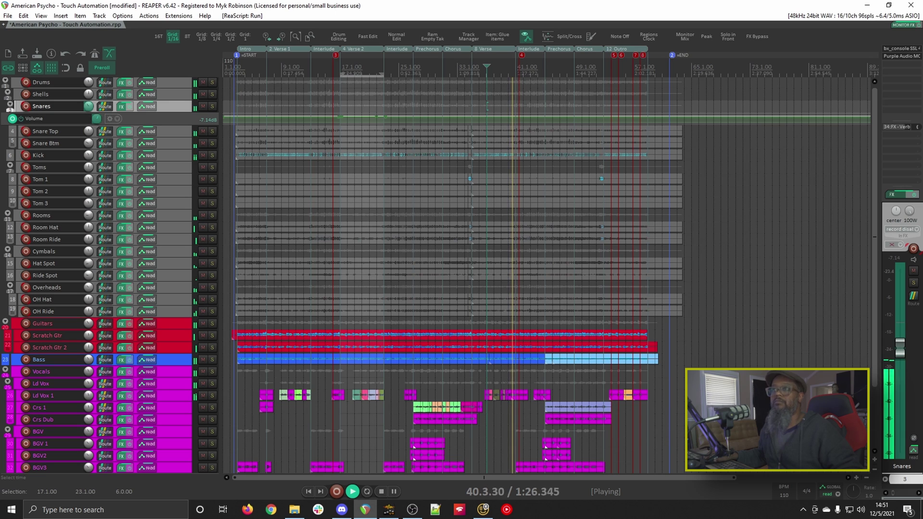